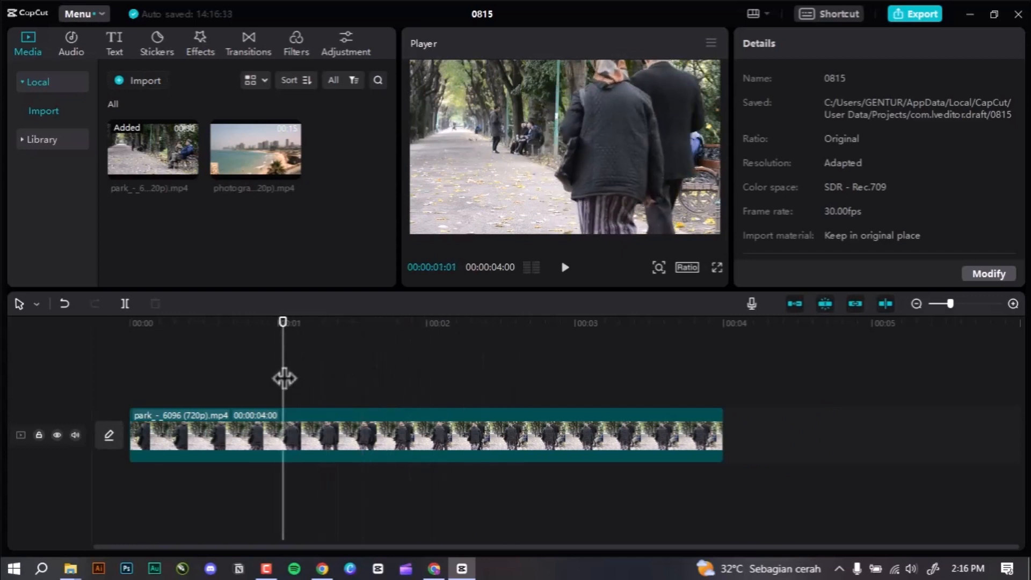
Position the playhead at 00:00:01:00 and open the tracking options of the park clip
drag(283, 336, 309, 341)
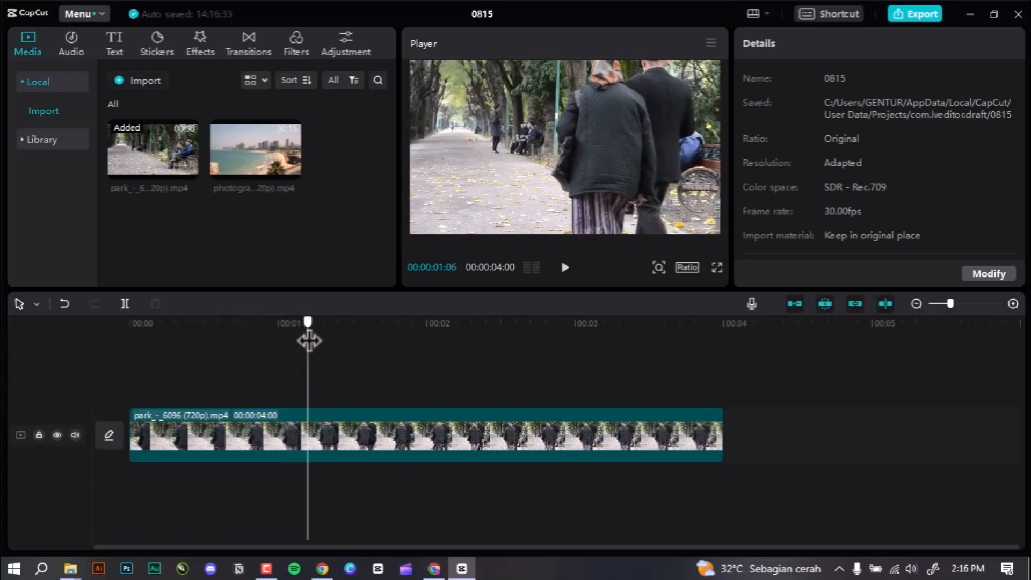
drag(309, 341, 276, 376)
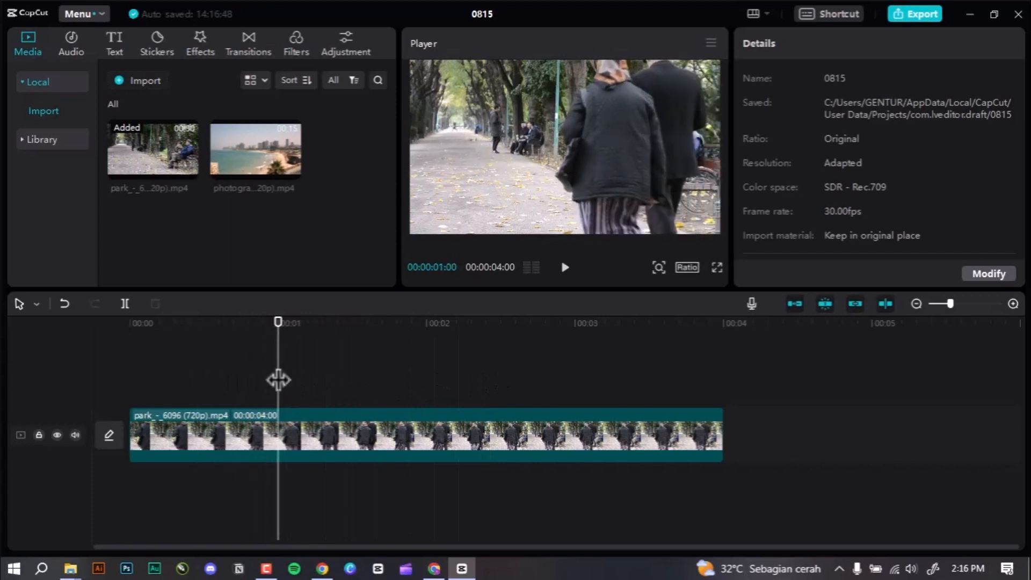
click(376, 421)
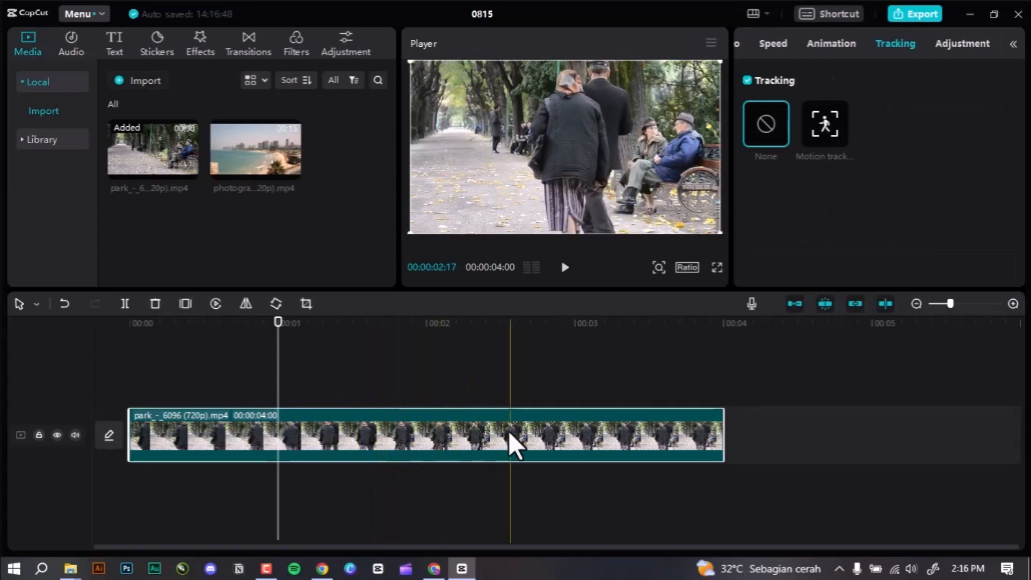
click(772, 44)
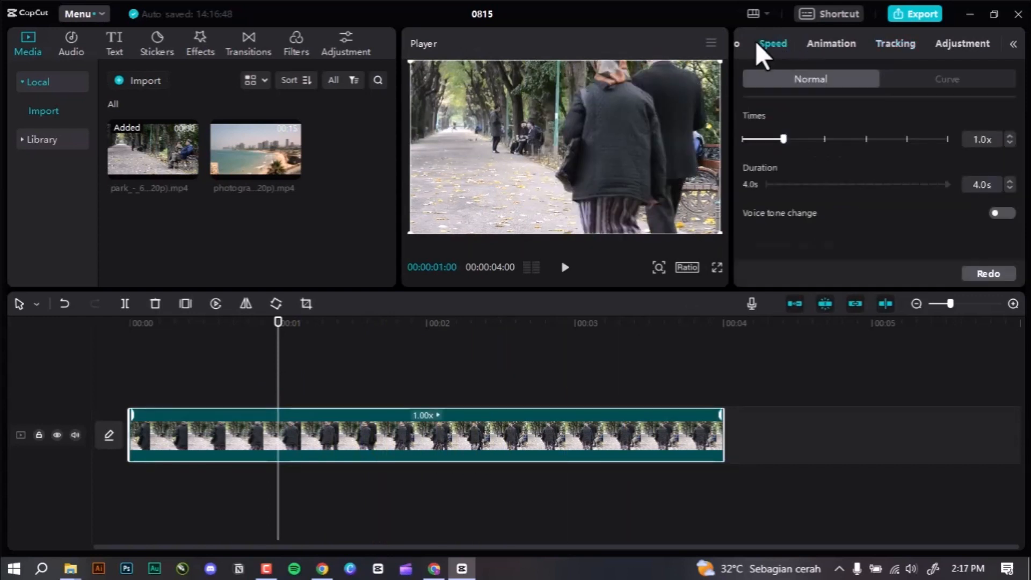
click(1012, 42)
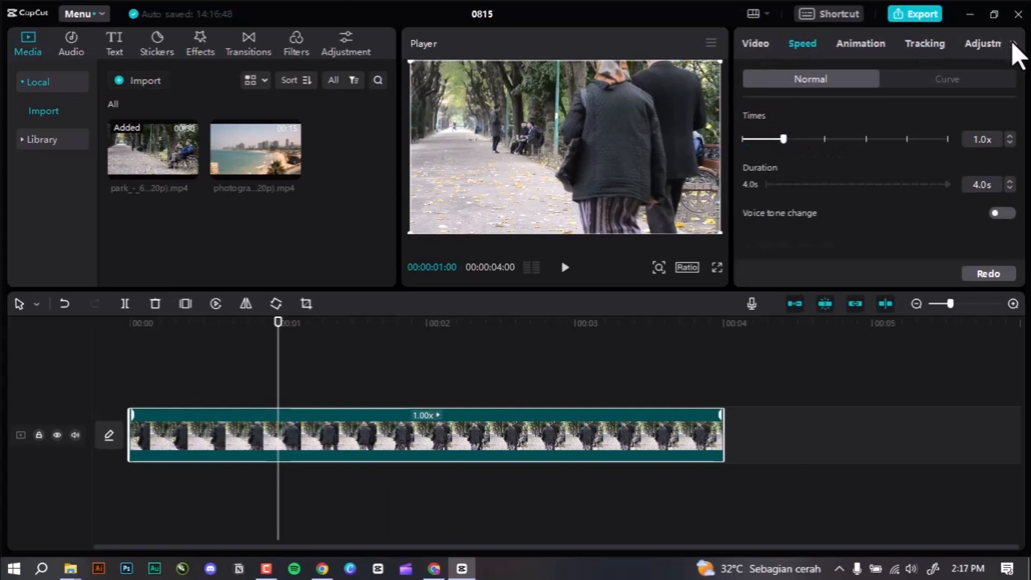
click(917, 37)
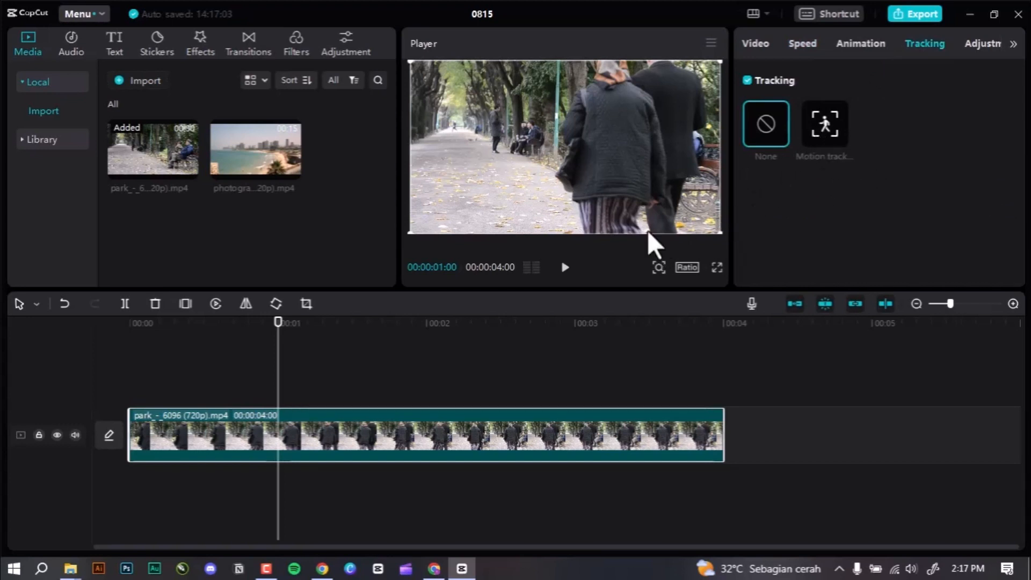
Add a default text clip above the park video, spanning from the 1-second mark to the video's end at 4 seconds
click(113, 43)
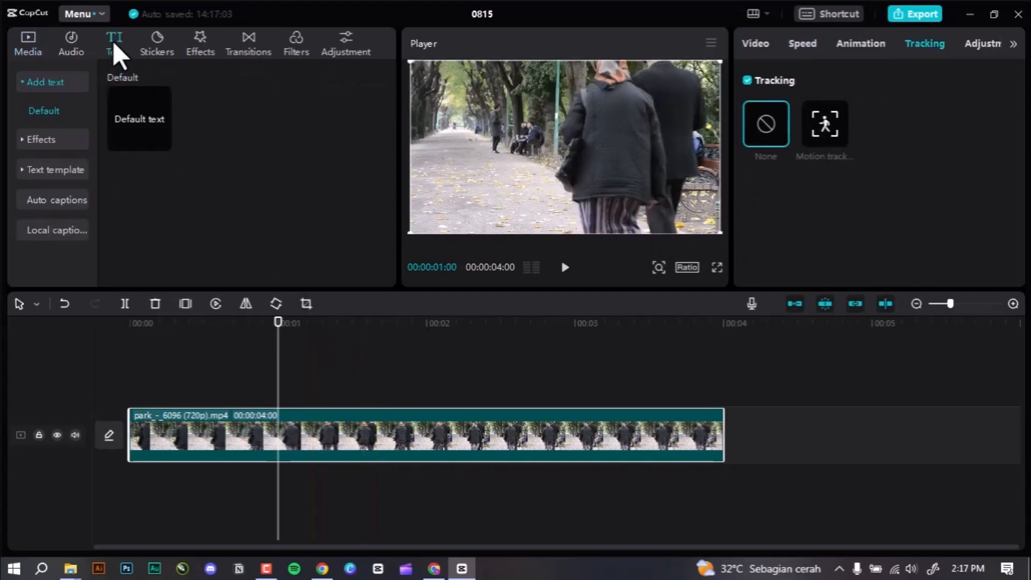
drag(144, 121, 124, 395)
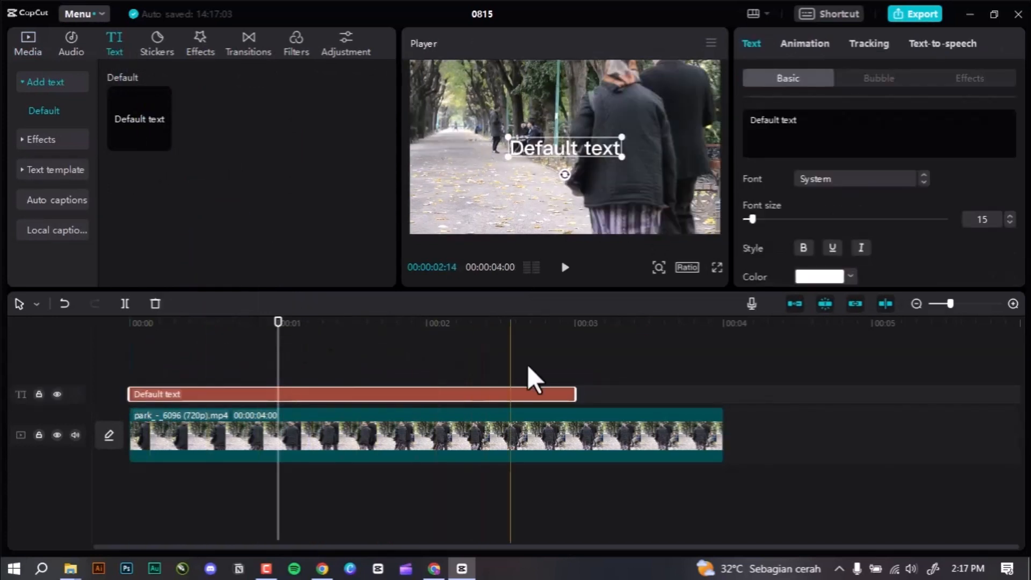
drag(579, 396, 703, 400)
drag(128, 394, 278, 391)
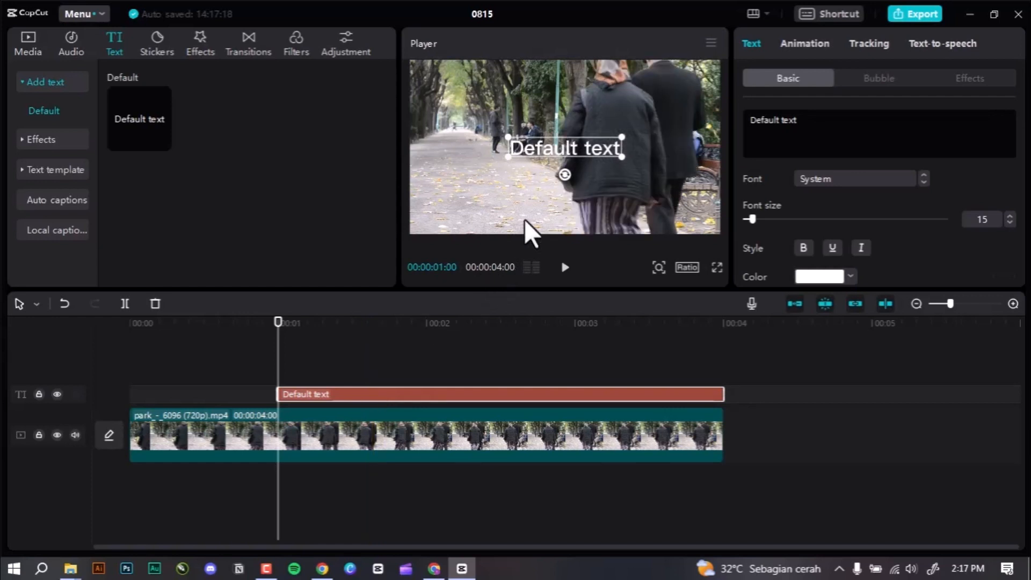
Move the text onto the path beside the woman's bag and replace its wording with BAG
drag(615, 156, 548, 183)
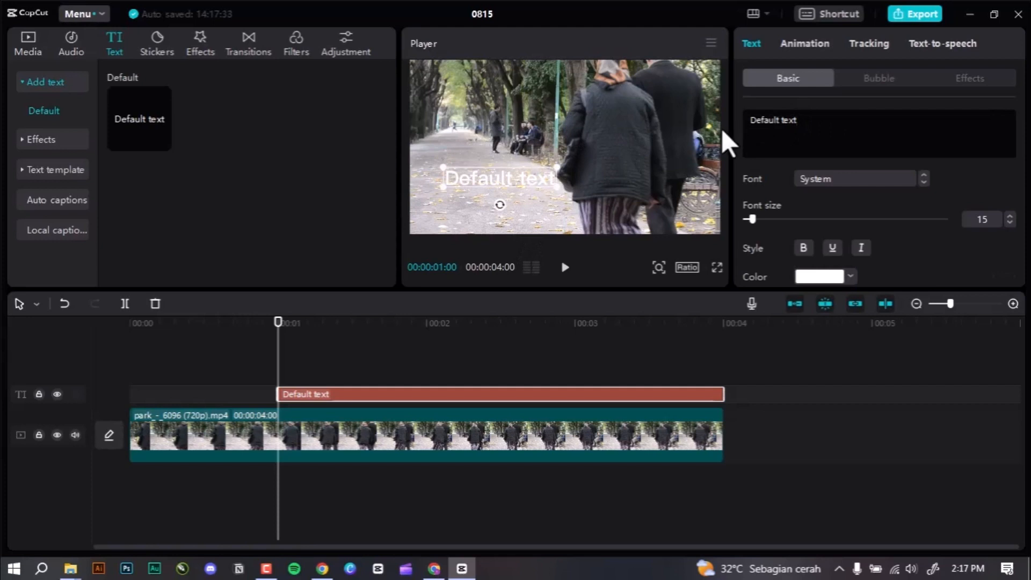
key(ctrl+a)
key(BackSpace)
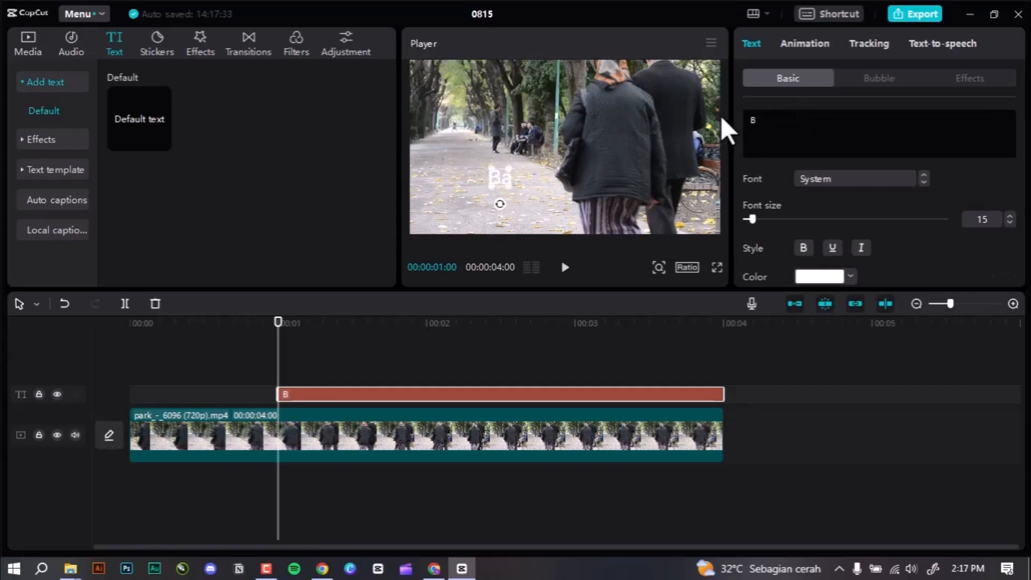
text(BAG)
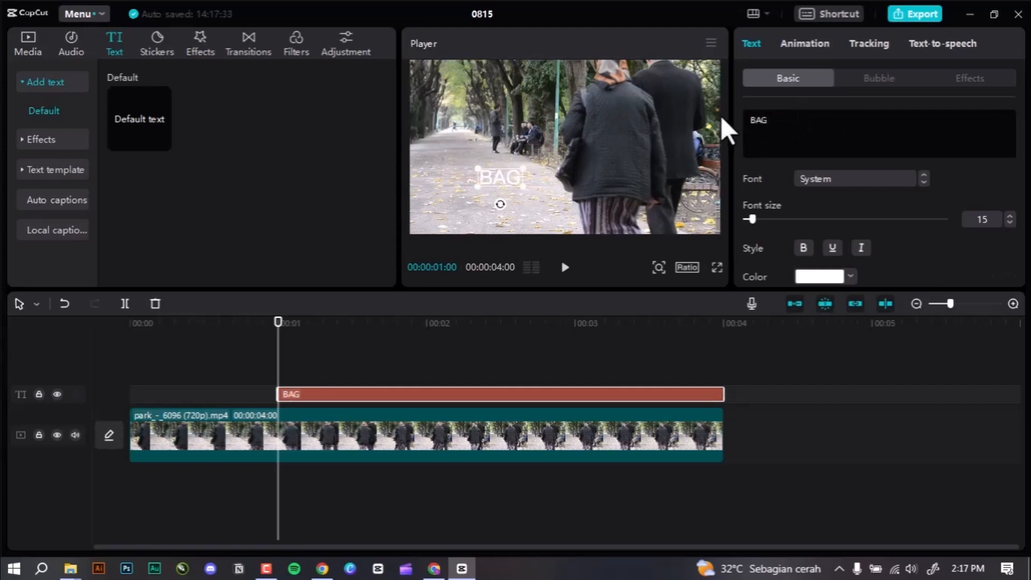
Format the BAG text in red with the Lipatan font at size 34
click(823, 275)
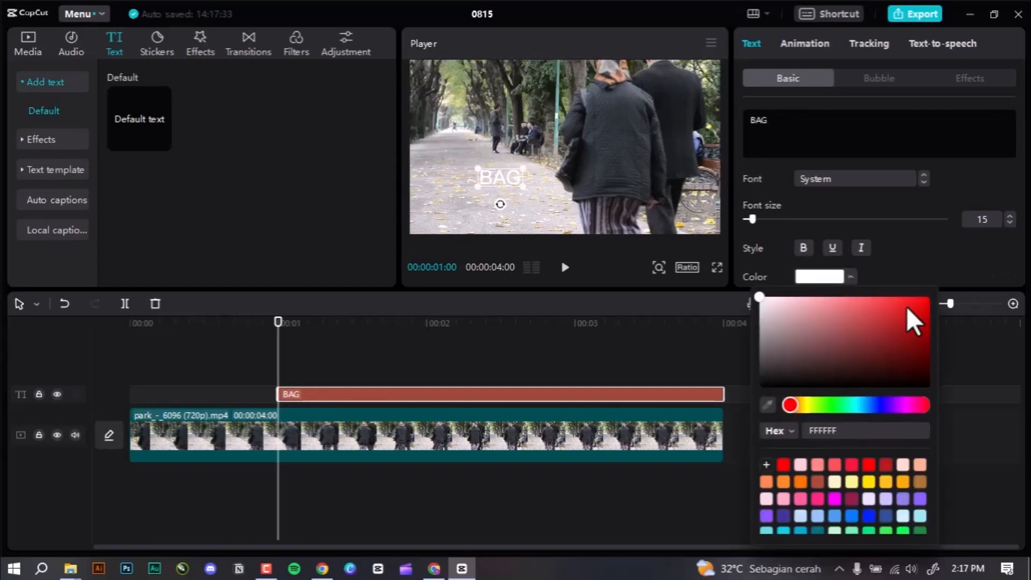
click(922, 304)
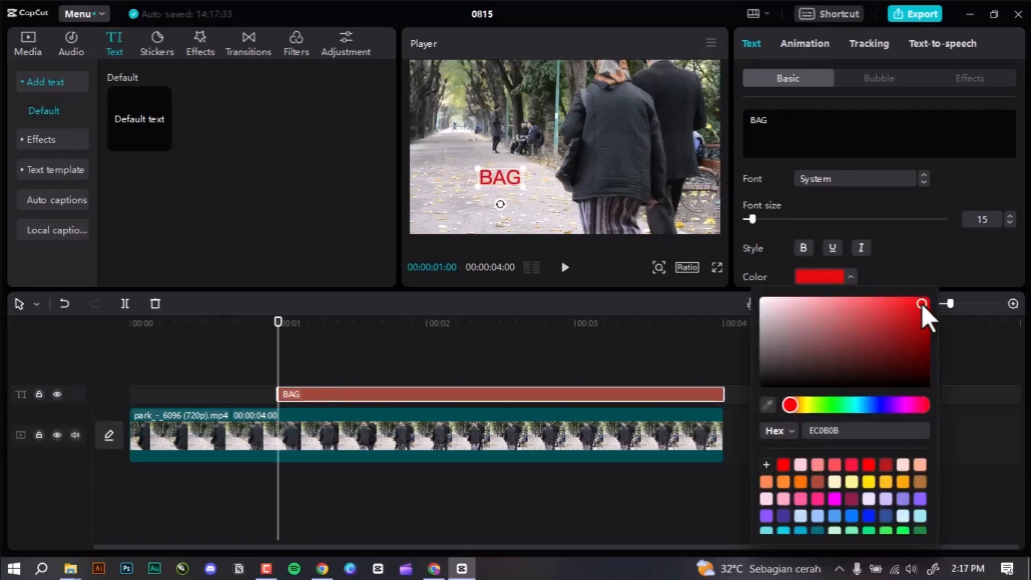
click(883, 183)
click(883, 183)
scroll(882, 186, down, 1)
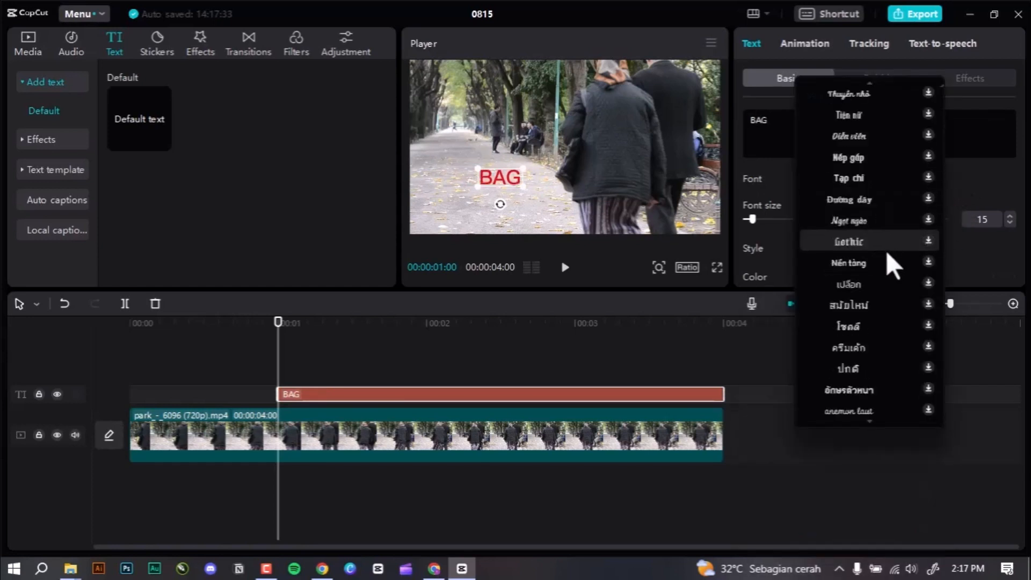
scroll(891, 268, down, 3)
scroll(900, 266, down, 2)
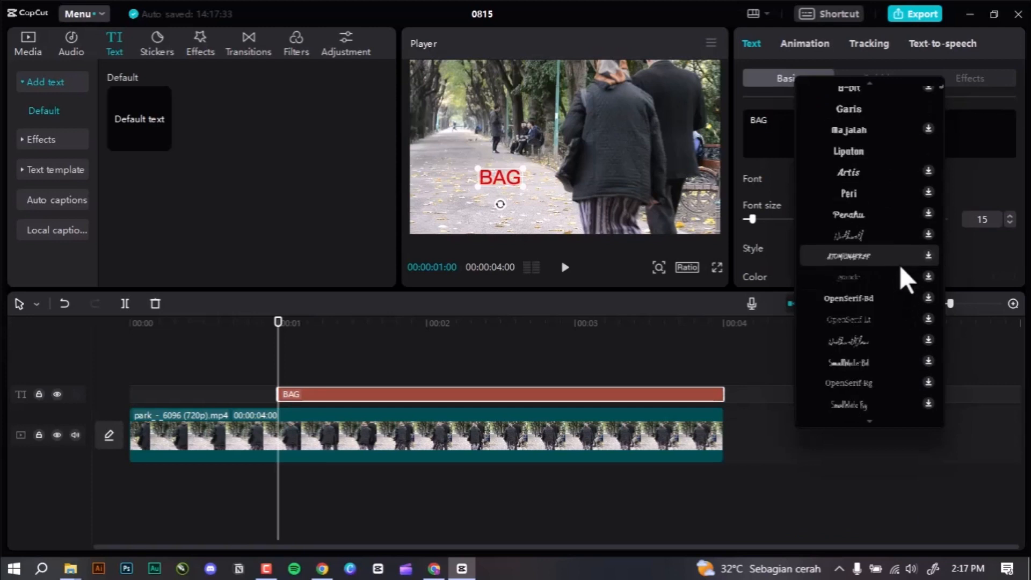
scroll(902, 270, up, 2)
click(911, 220)
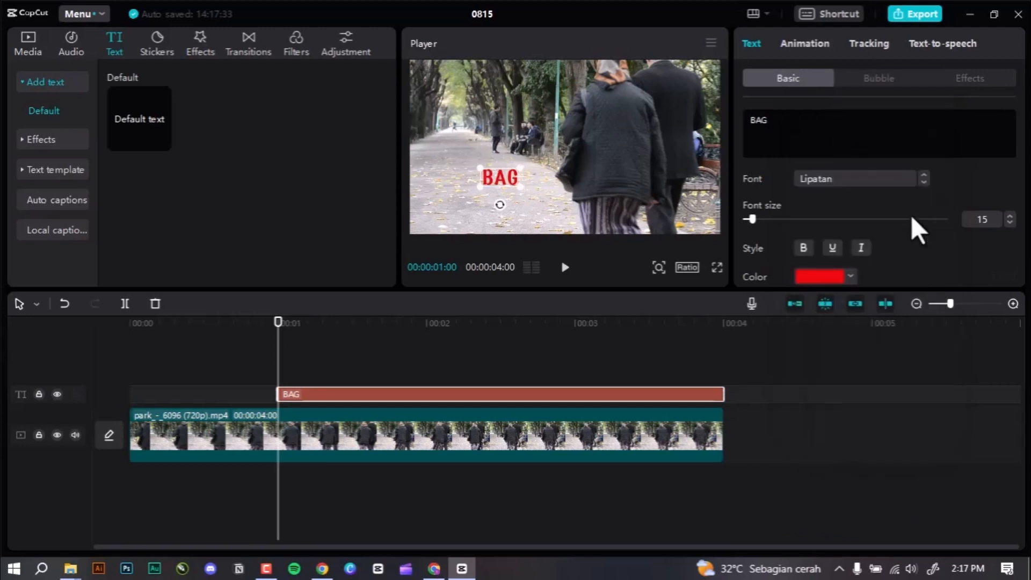
drag(771, 220, 765, 218)
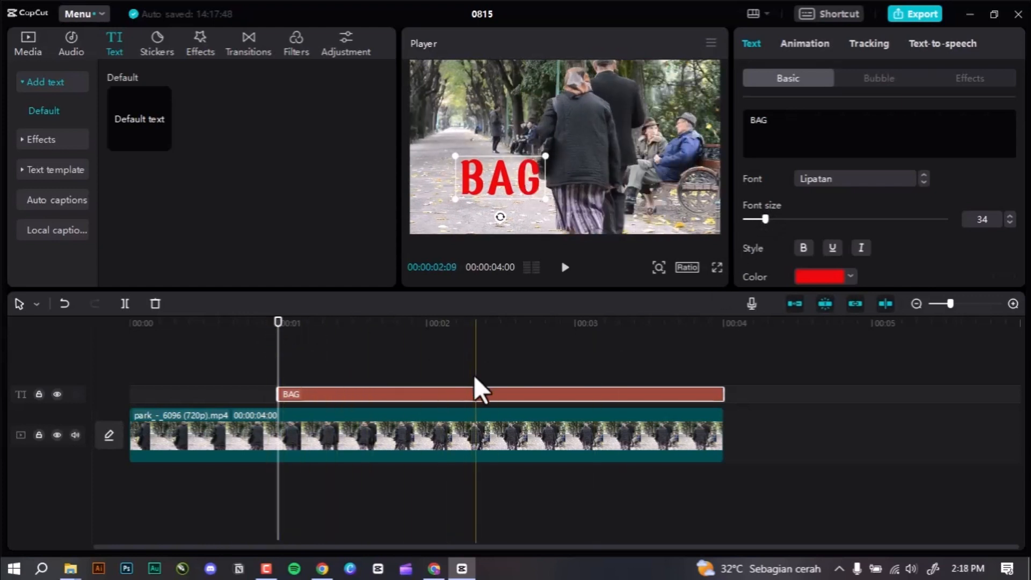
Enable motion tracking on the BAG text with the playhead near the start of the text clip
click(417, 353)
click(354, 394)
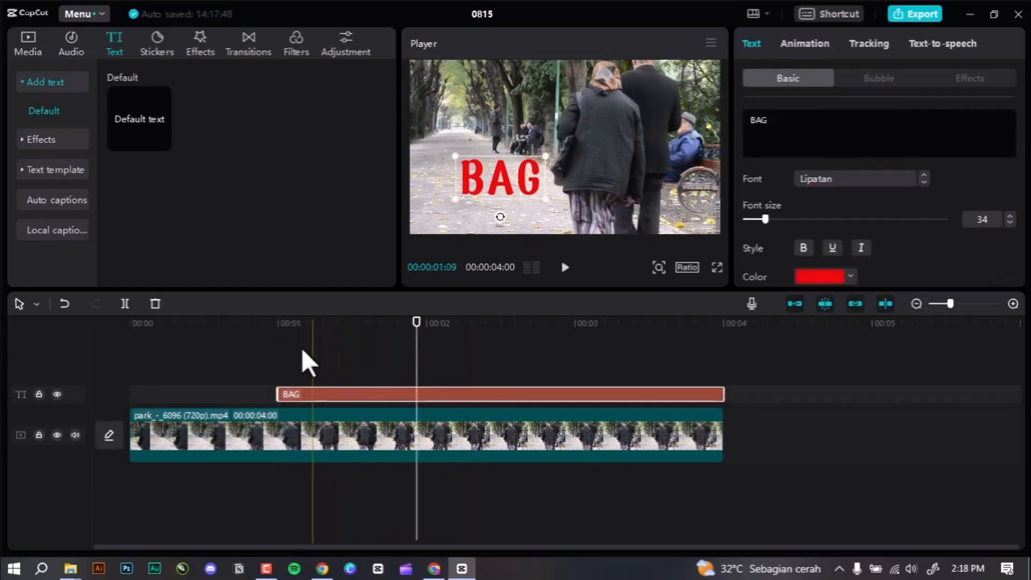
click(284, 319)
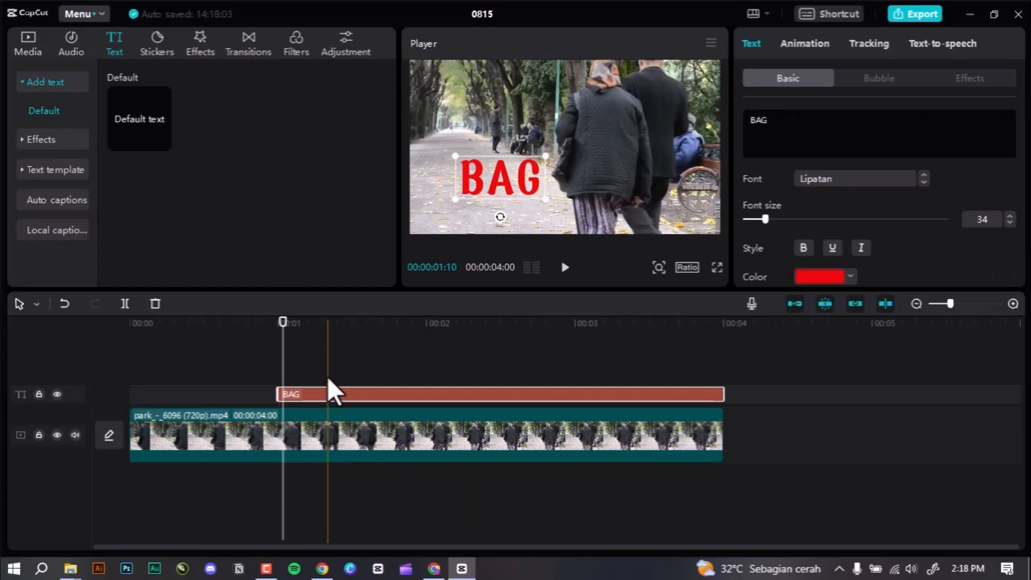
click(862, 43)
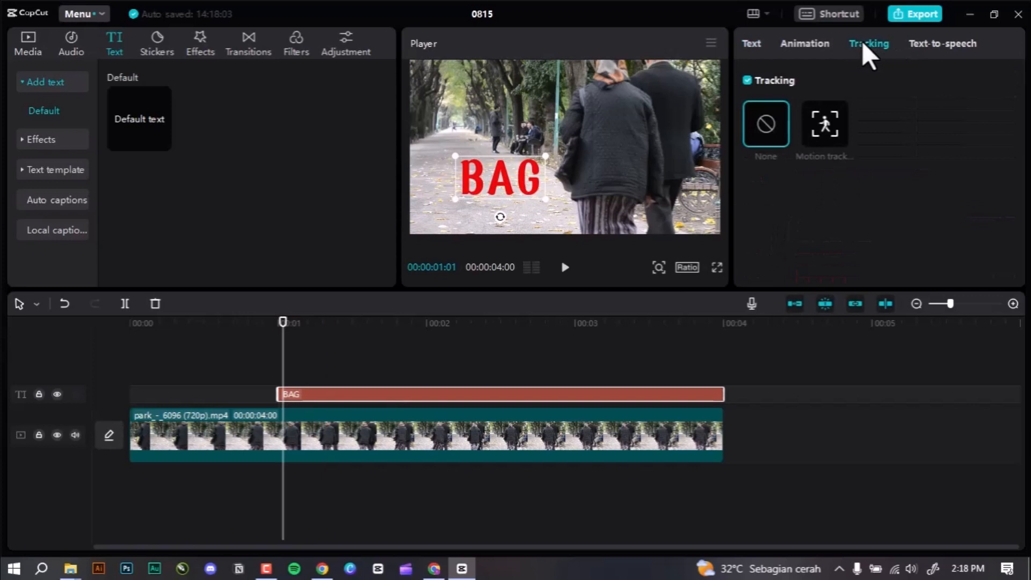
click(832, 134)
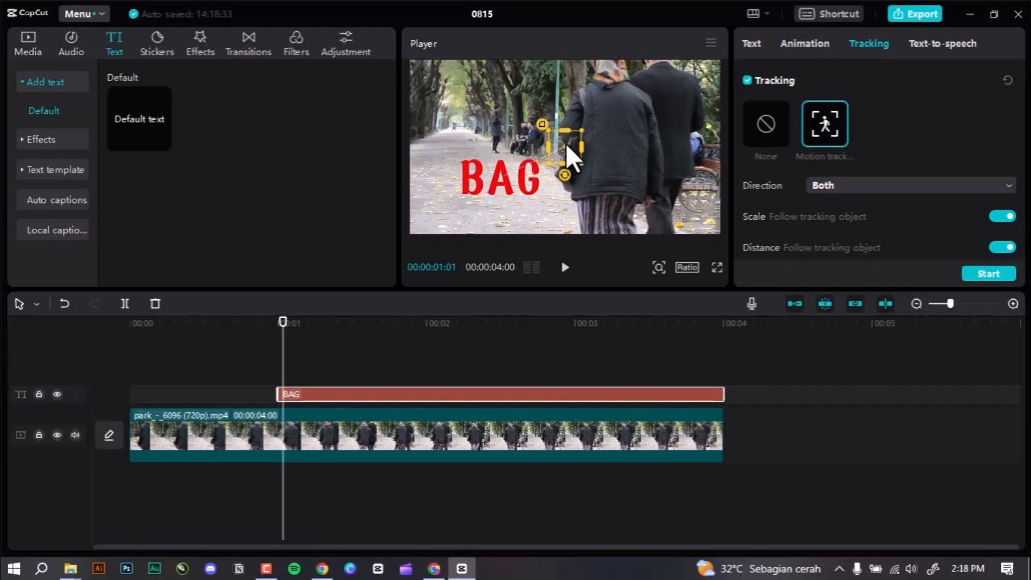
Fit the tracking box around the woman's bag and run the motion tracking from 00:00:01:00
mouse_move(566, 144)
mouse_down()
mouse_move(581, 137)
mouse_move(586, 159)
mouse_move(550, 161)
mouse_move(576, 153)
mouse_up()
scroll(588, 139, up, 3)
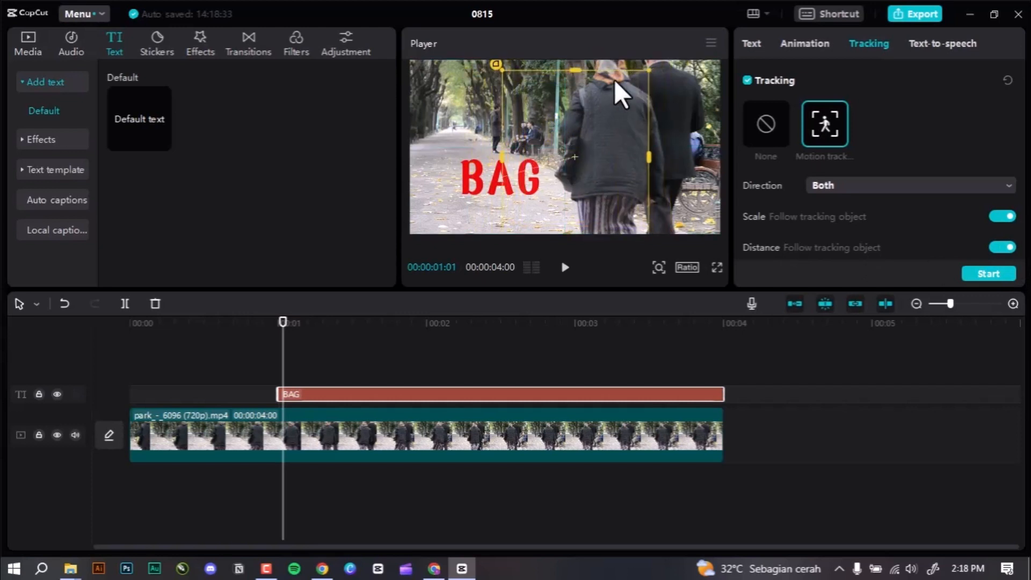
drag(645, 68, 592, 130)
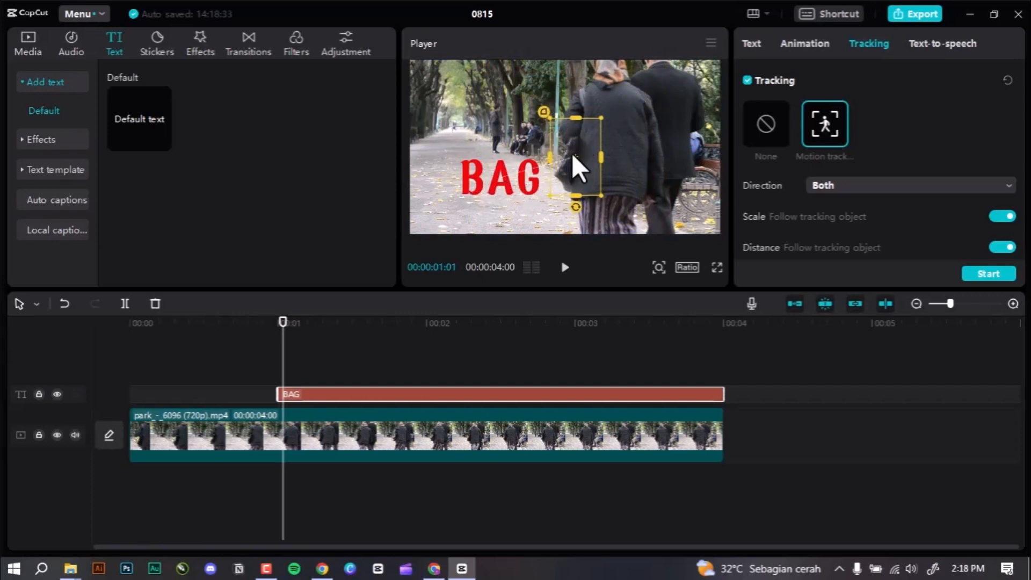
drag(593, 133, 581, 150)
drag(594, 202, 592, 200)
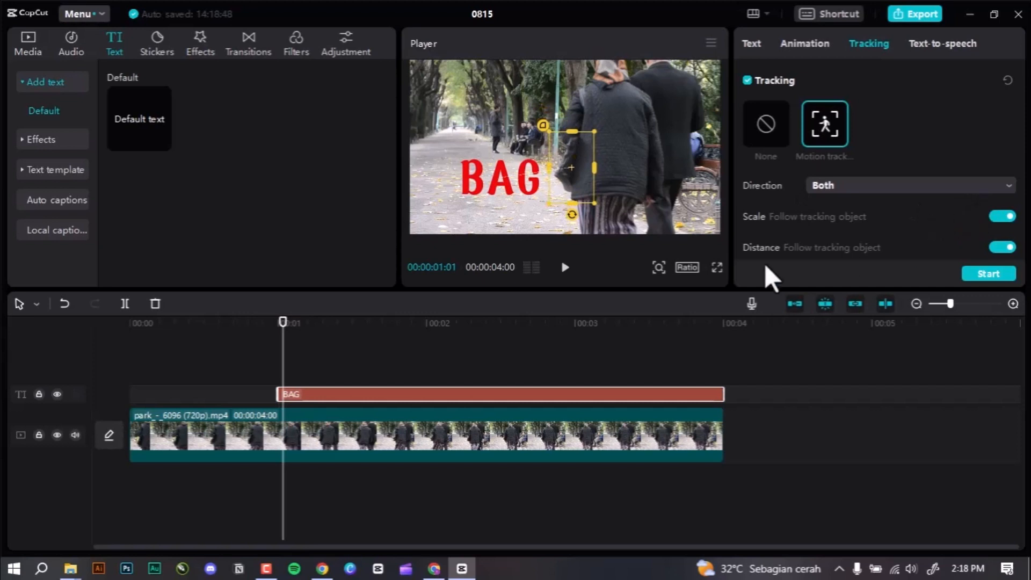
drag(284, 335, 279, 342)
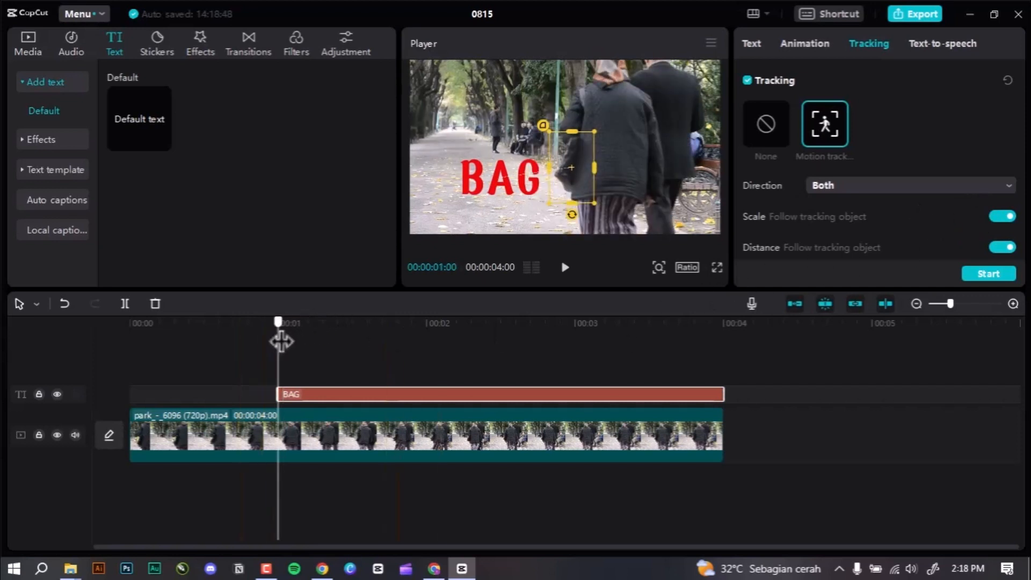
click(977, 273)
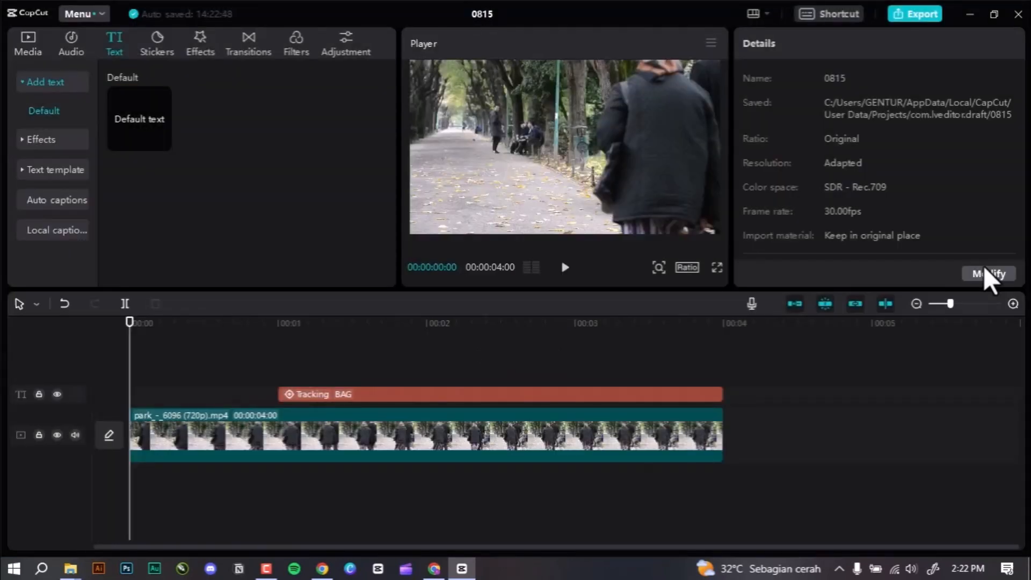
Play the video from the beginning in full screen to check how the BAG text follows the bag
drag(275, 321, 84, 383)
key(ctrl+shift+f)
key(space)
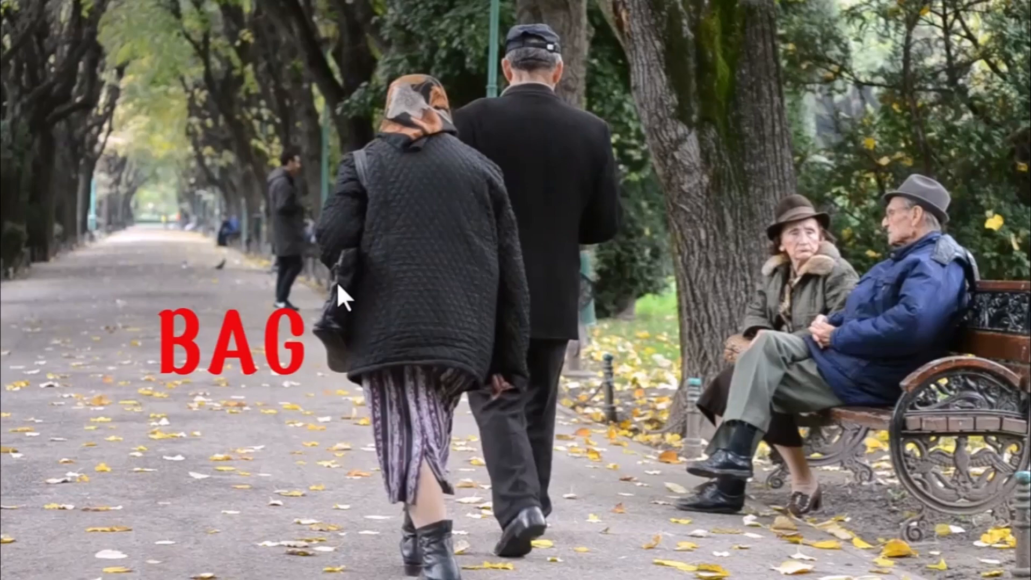
key(Escape)
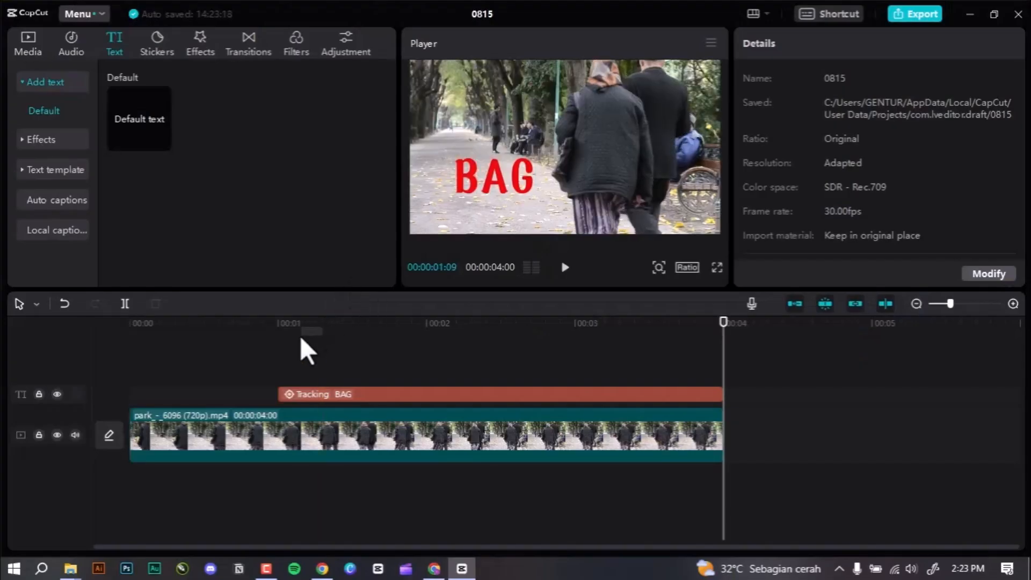
Scrub through the tracked section in the timeline and in full screen to examine the text's position and scale
drag(299, 324, 463, 327)
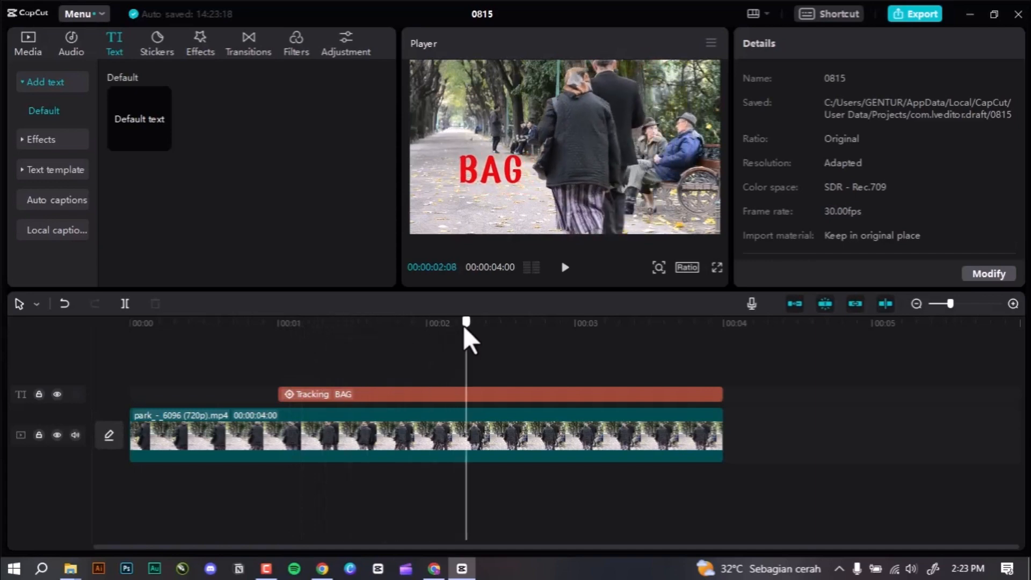
key(ctrl+shift+f)
drag(585, 516, 653, 491)
key(Escape)
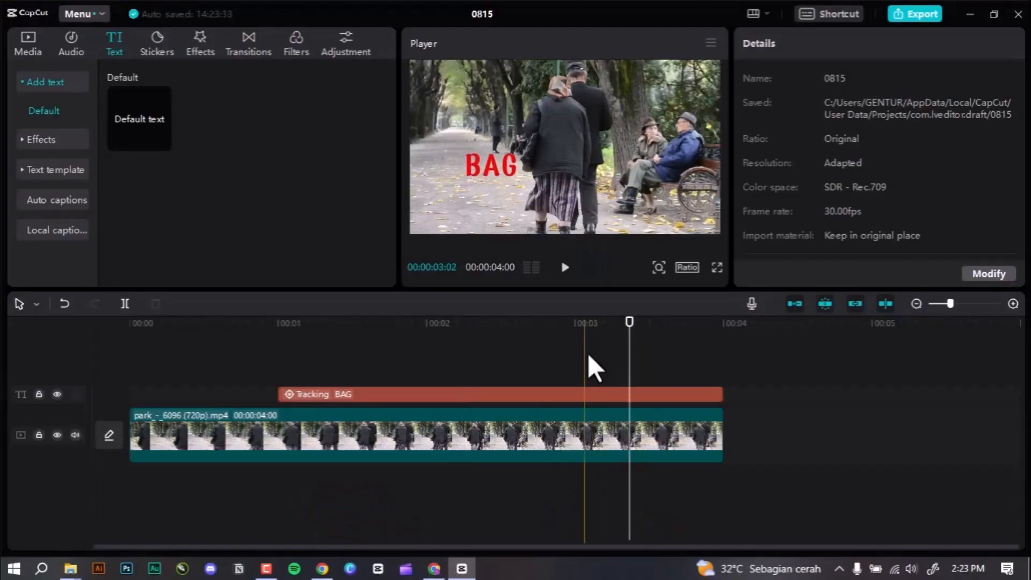